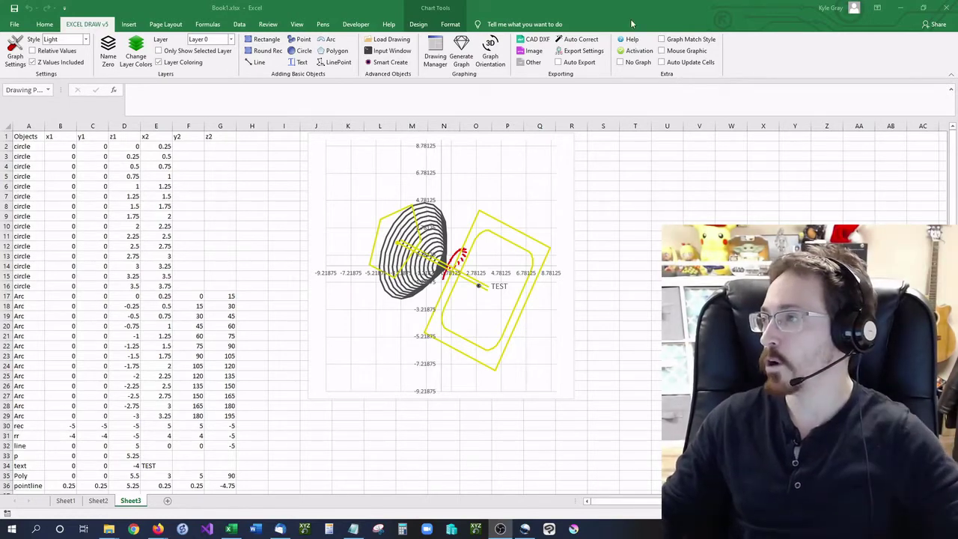
- Open the Excel Draw help and read the version and licence information on its opening page
left_click(631, 39)
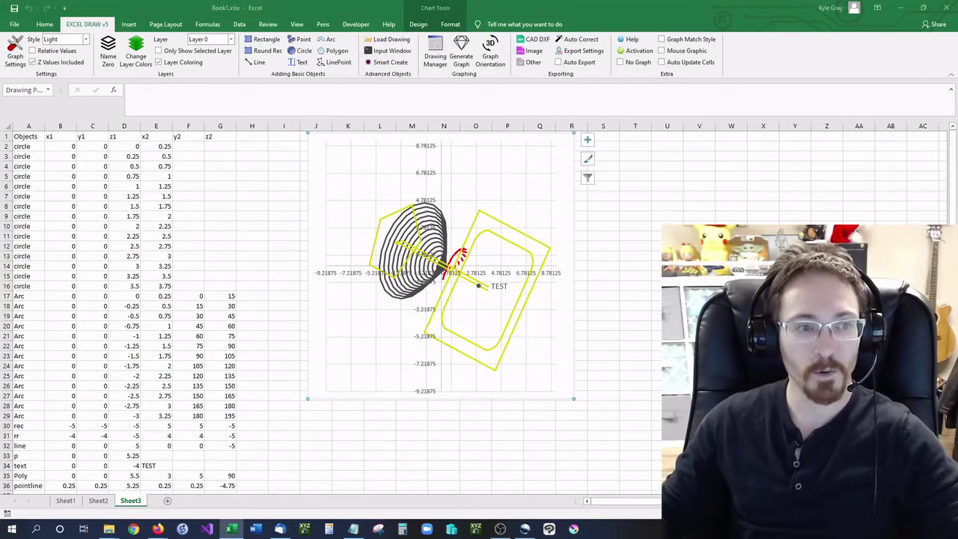
left_click_drag(340, 152, 246, 190)
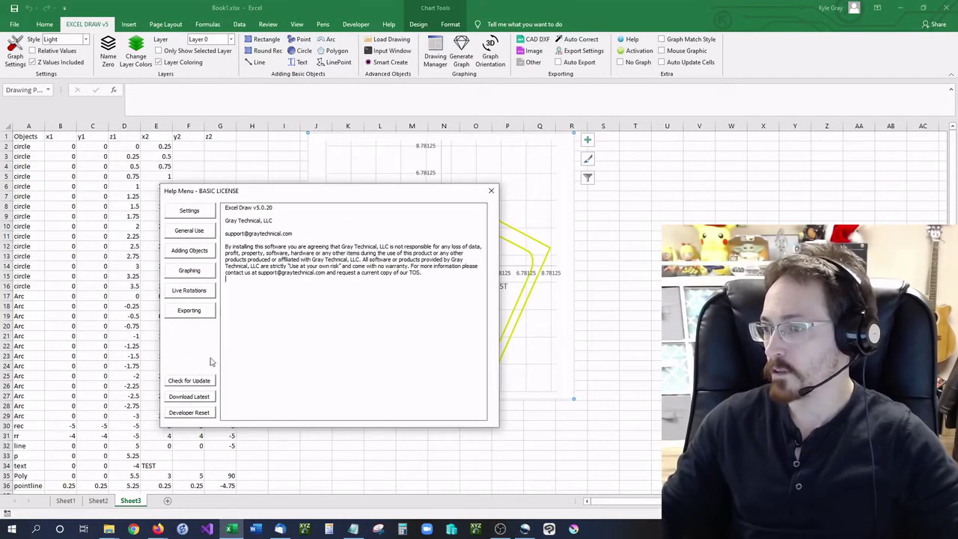
left_click_drag(461, 286, 229, 210)
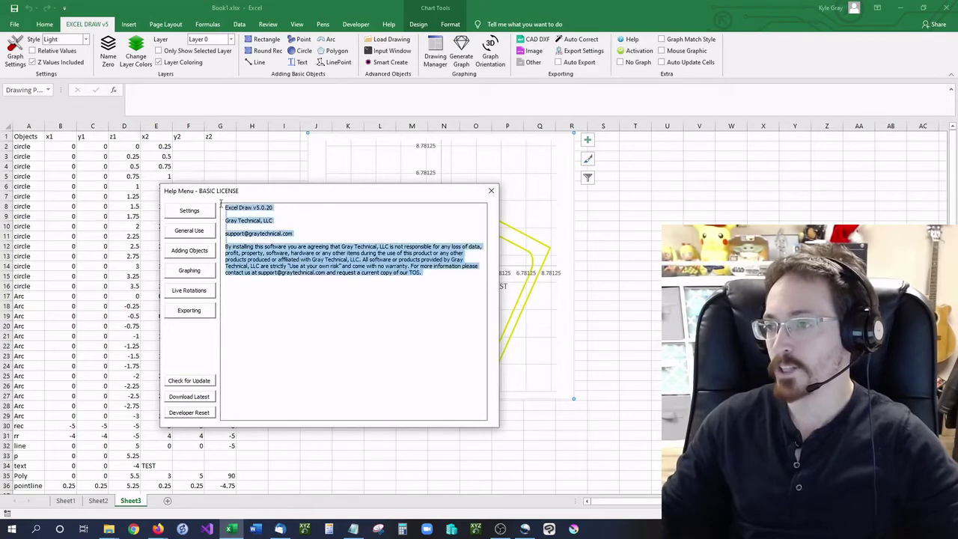
left_click(340, 292)
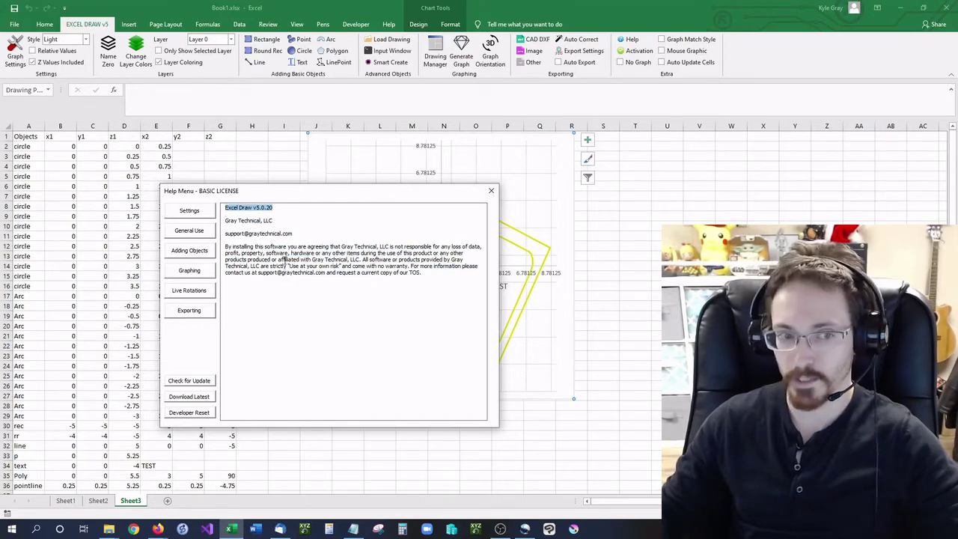
- Read the Settings and General Use topics in the Excel Draw help
left_click(189, 211)
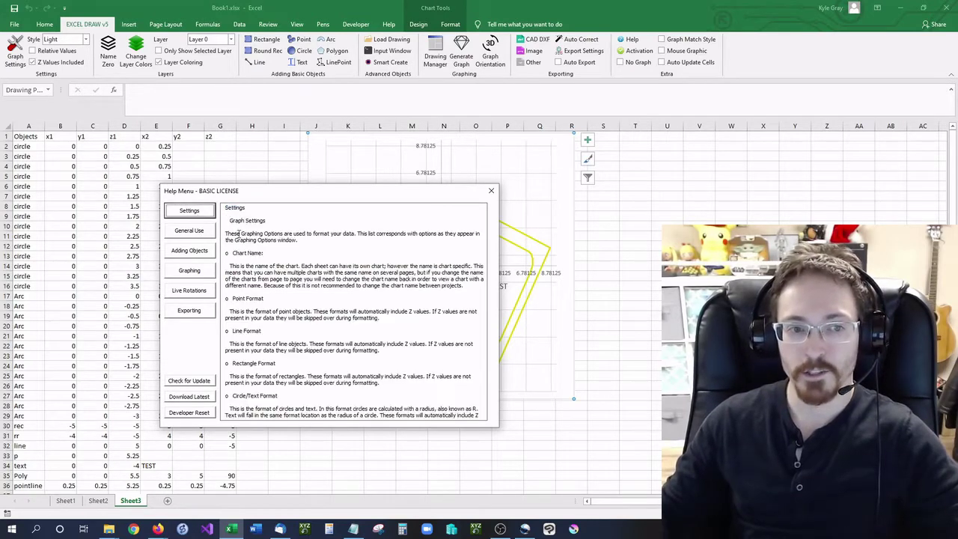
scroll(299, 288, "down", 10)
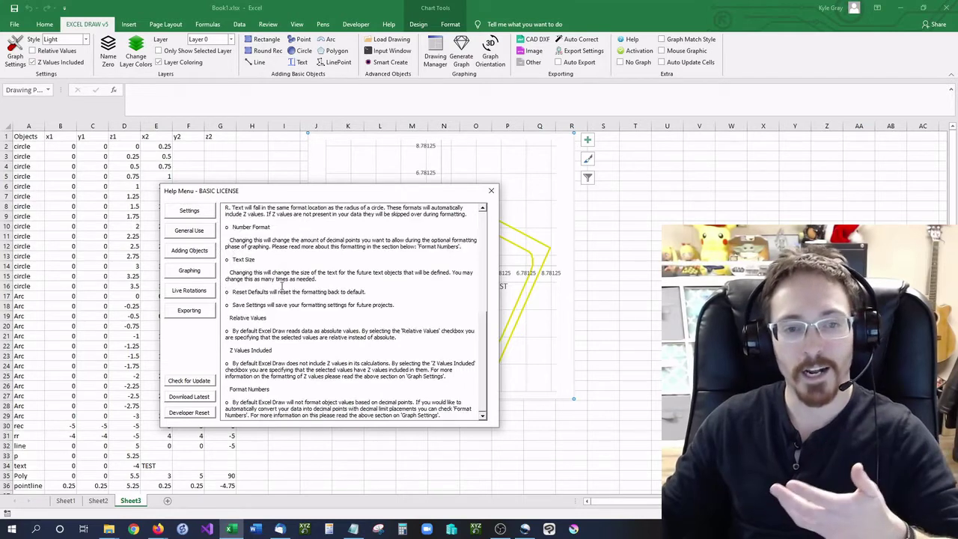
scroll(352, 300, "up", 8)
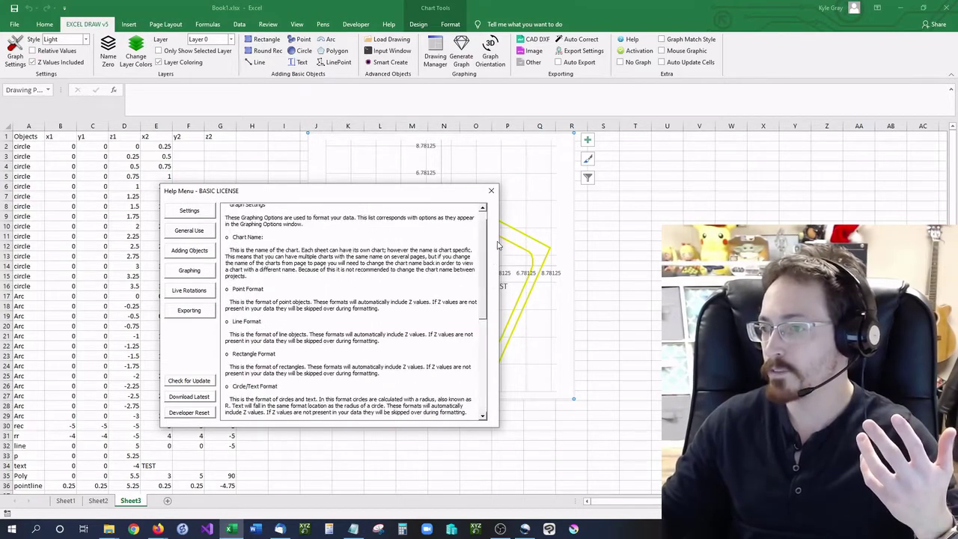
left_click(189, 230)
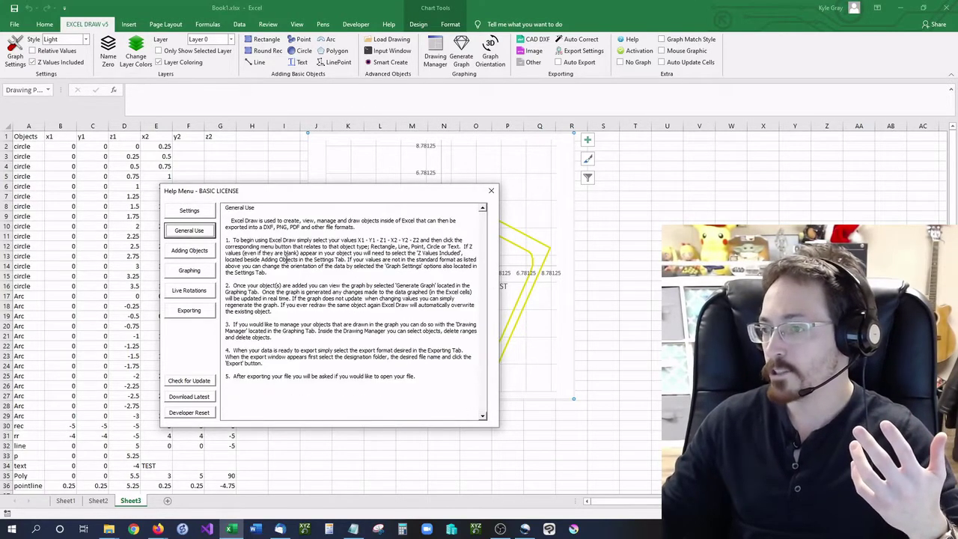
left_click_drag(417, 390, 226, 218)
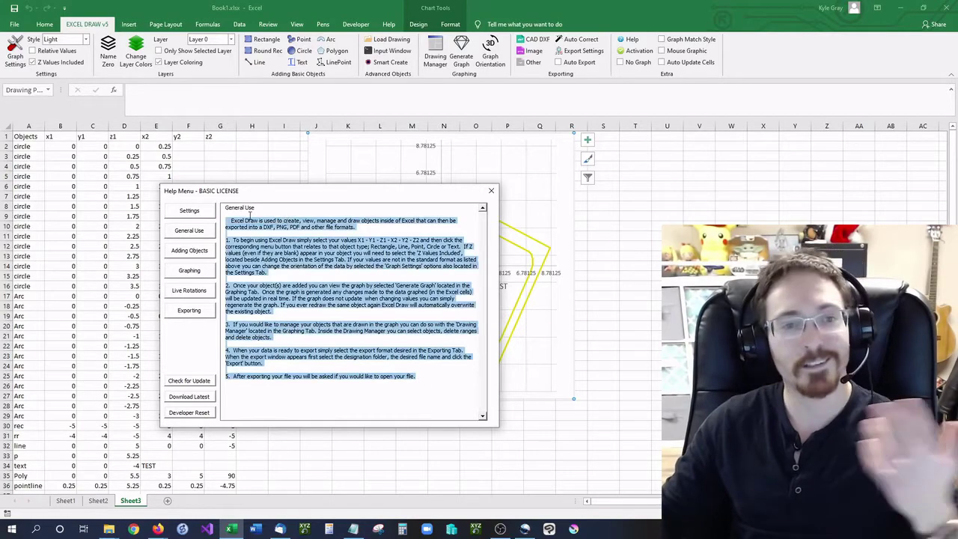
- Read the Adding Objects help topic, highlighting the VBA Automation section through to its end
left_click(187, 252)
left_click_drag(482, 236, 473, 321)
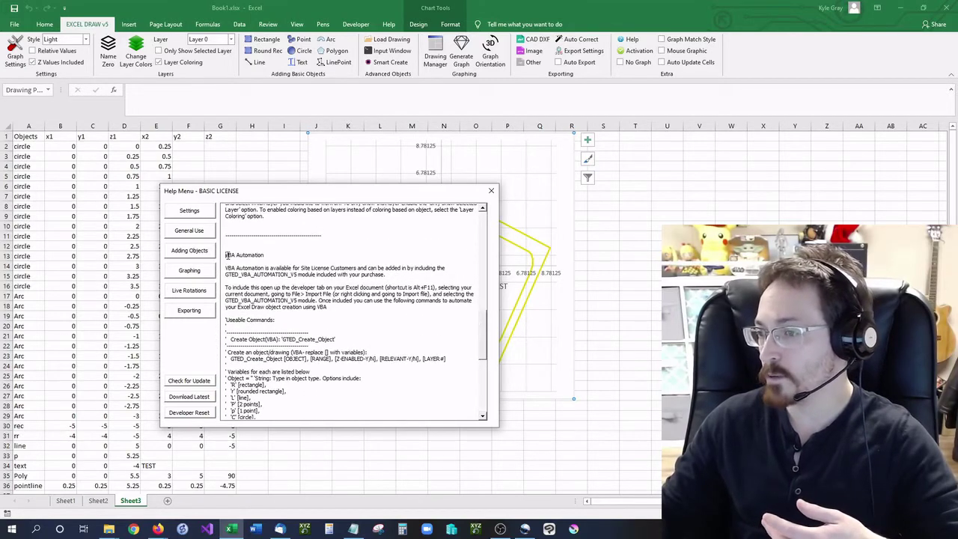
left_click_drag(273, 264, 272, 294)
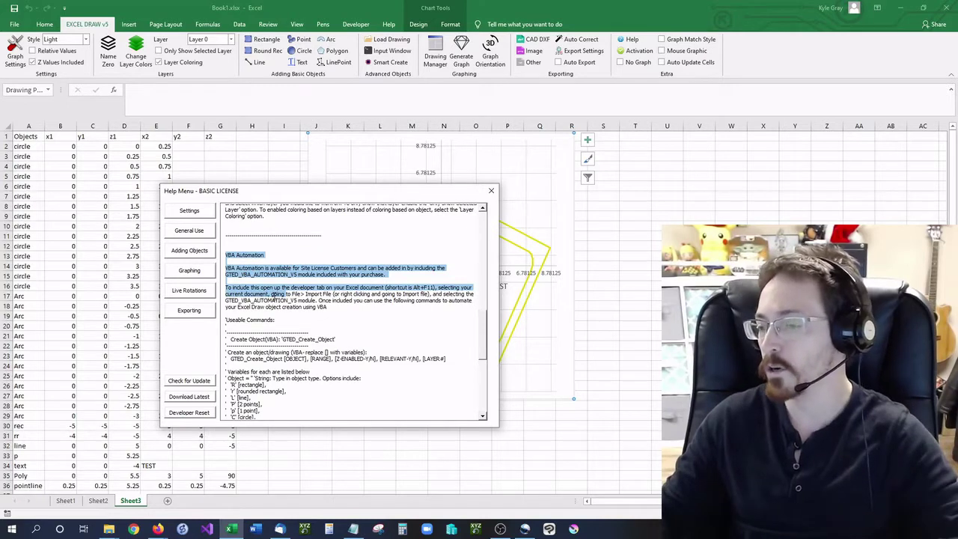
left_click_drag(273, 294, 291, 421)
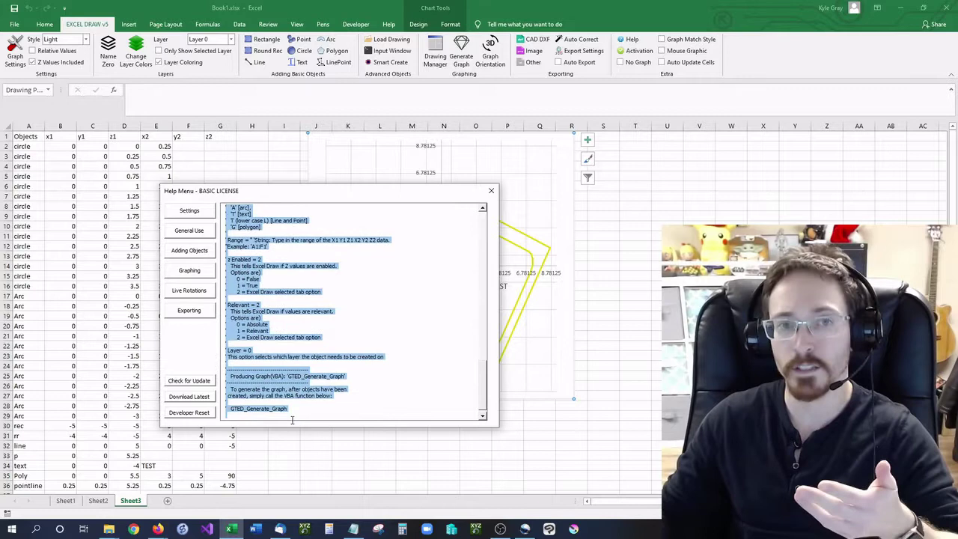
left_click(334, 377)
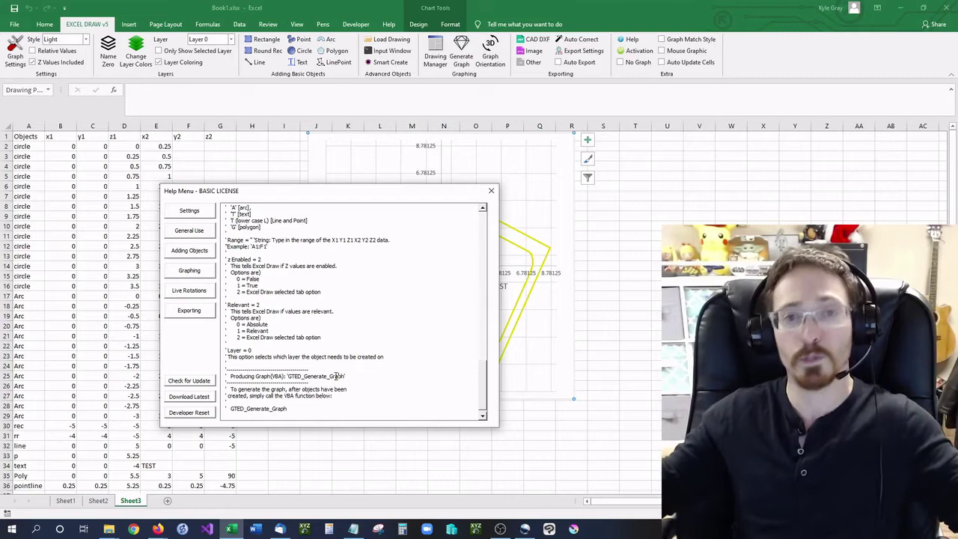
- Read the Graphing and Live Rotations help topics, moving the help window briefly aside to see the chart
left_click(190, 270)
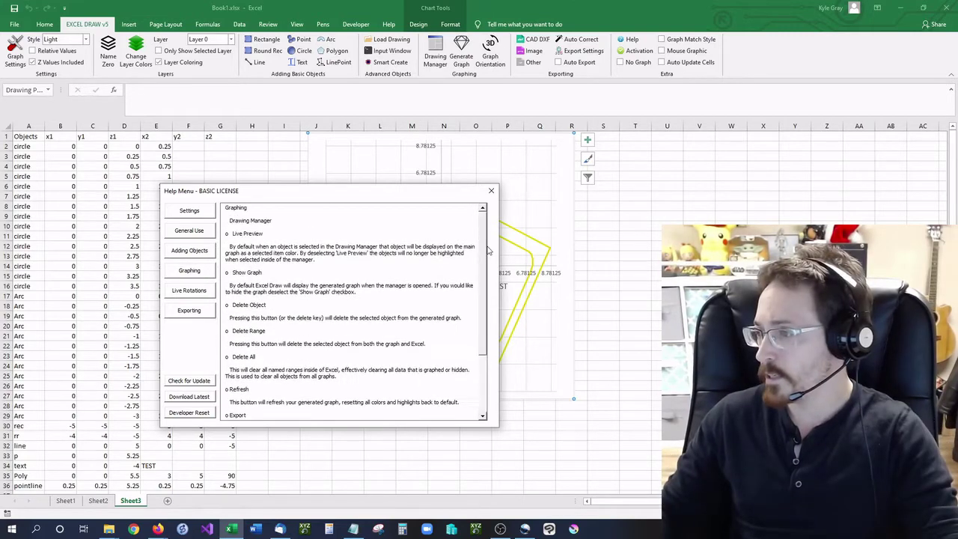
mouse_move(483, 330)
left_mouse_down()
mouse_move(487, 347)
mouse_move(494, 241)
left_mouse_up()
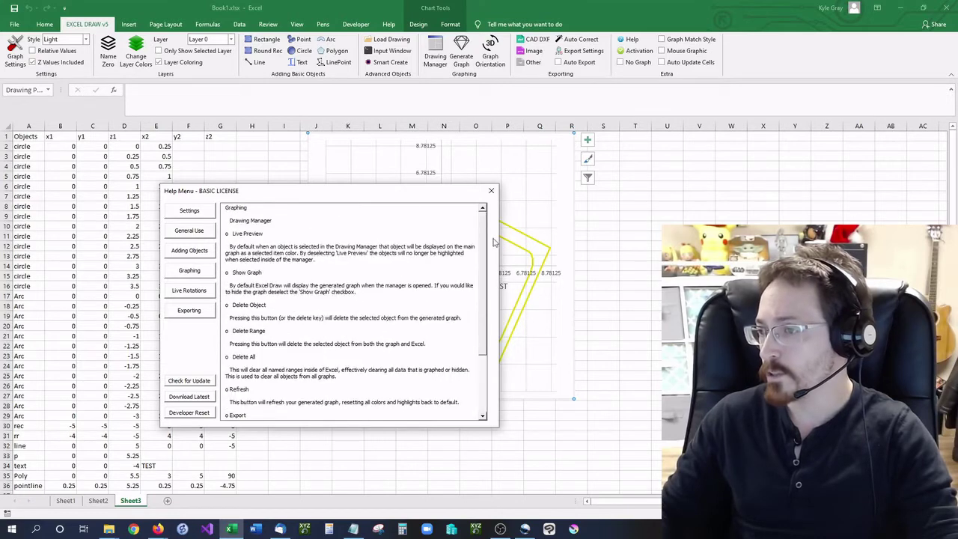
left_click(189, 291)
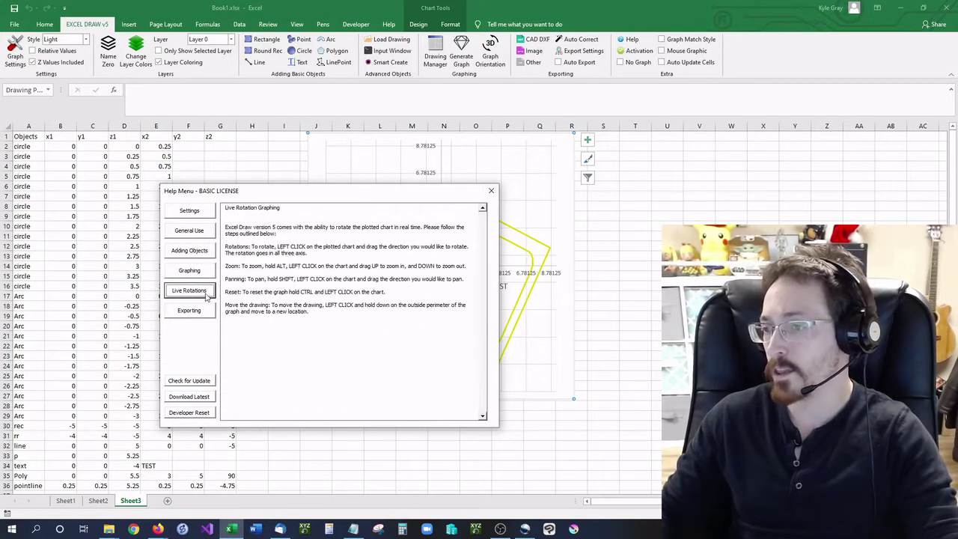
left_click_drag(359, 331, 223, 211)
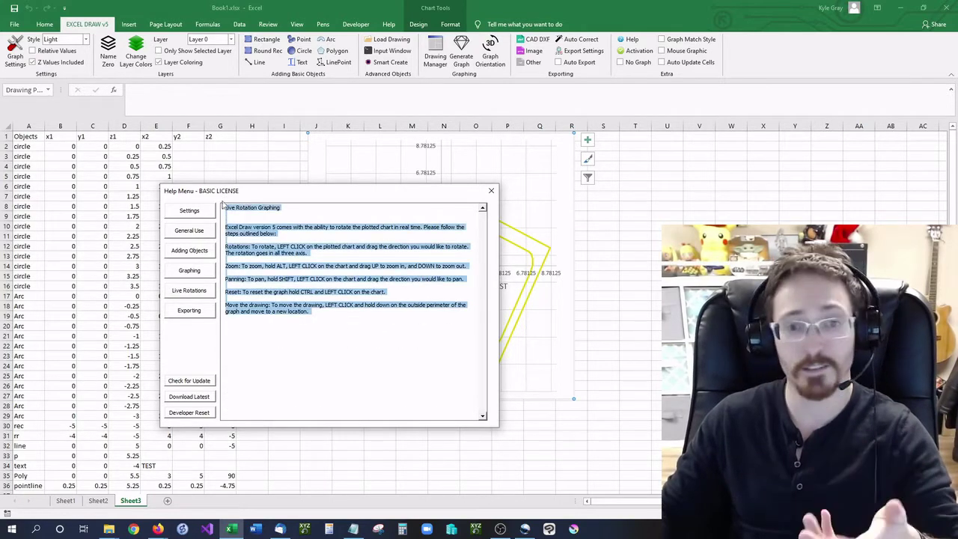
left_click_drag(337, 191, 302, 320)
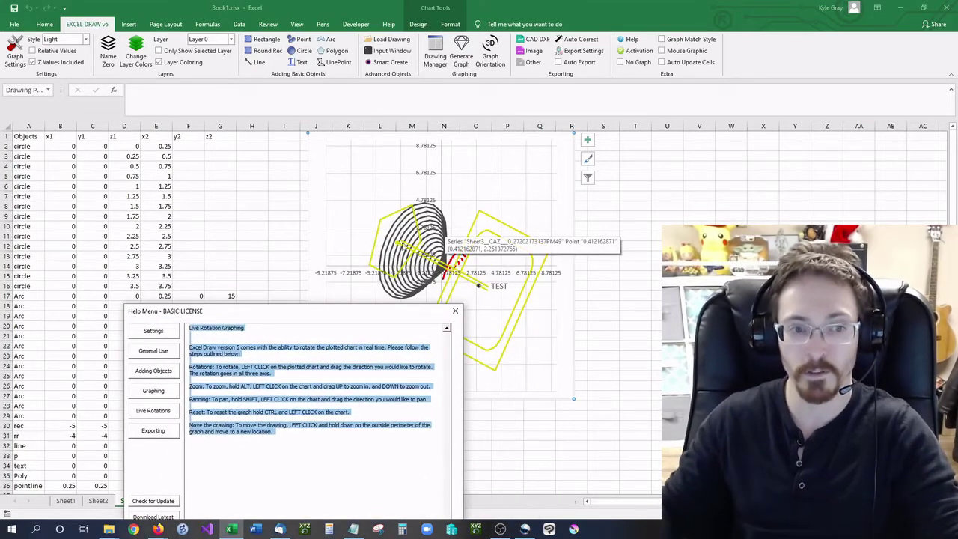
left_click_drag(349, 308, 333, 182)
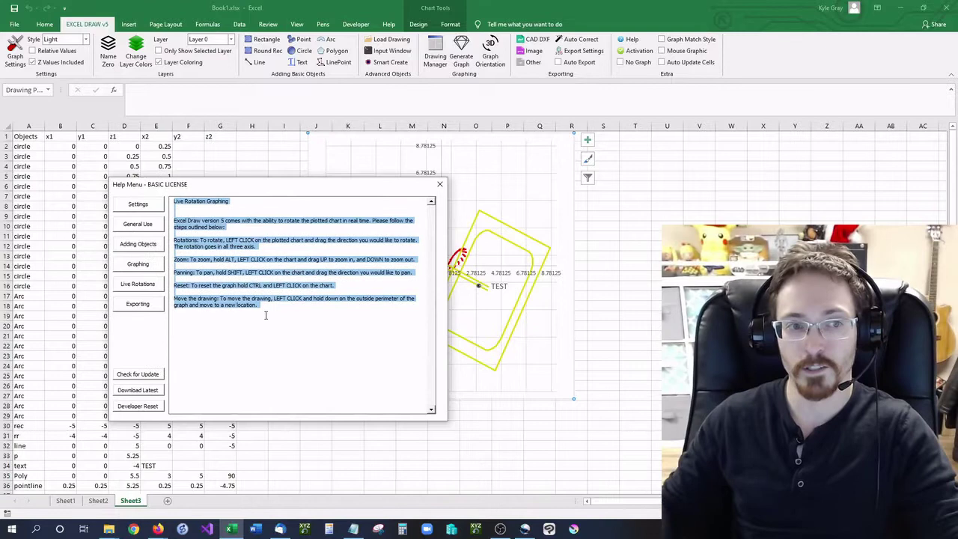
- Read the Exporting help topic and highlight the description of the TXT export format
left_click(156, 306)
left_click_drag(223, 233, 320, 430)
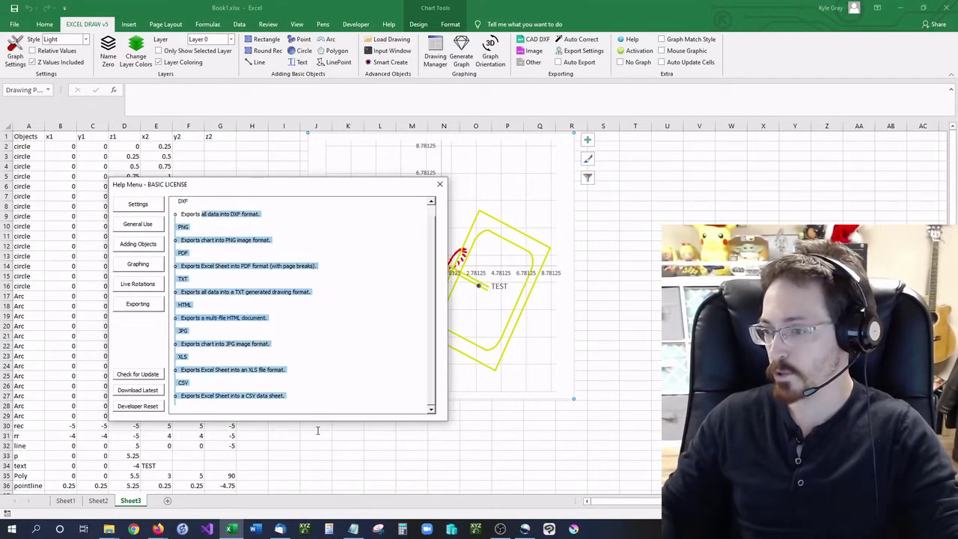
left_click(323, 387)
scroll(419, 314, "up", 2)
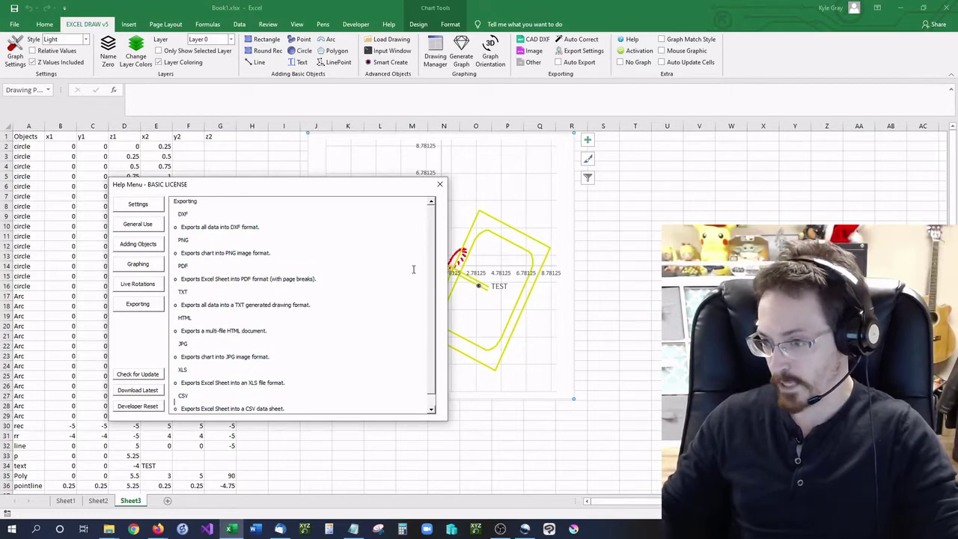
triple_click(324, 304)
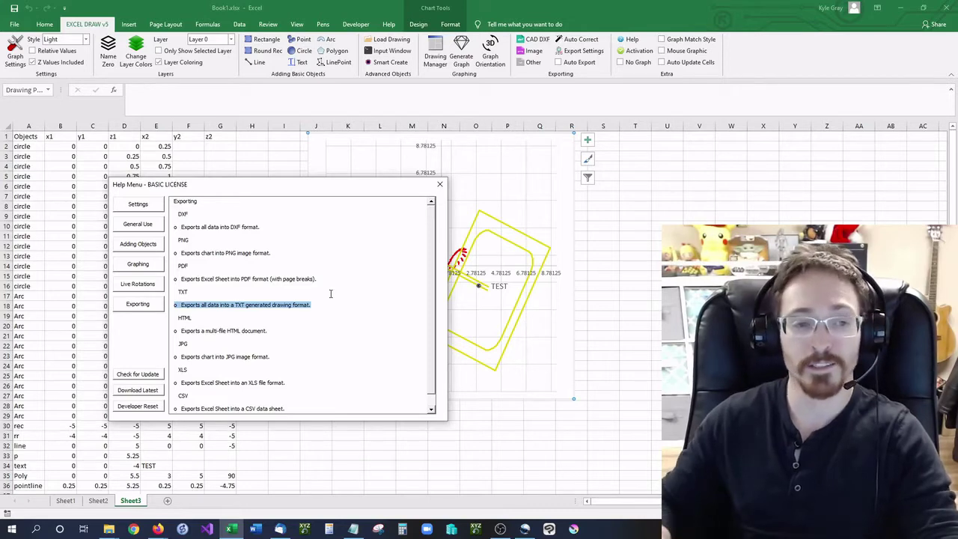
- Check for an Excel Draw update and dismiss the update notice
left_click(130, 378)
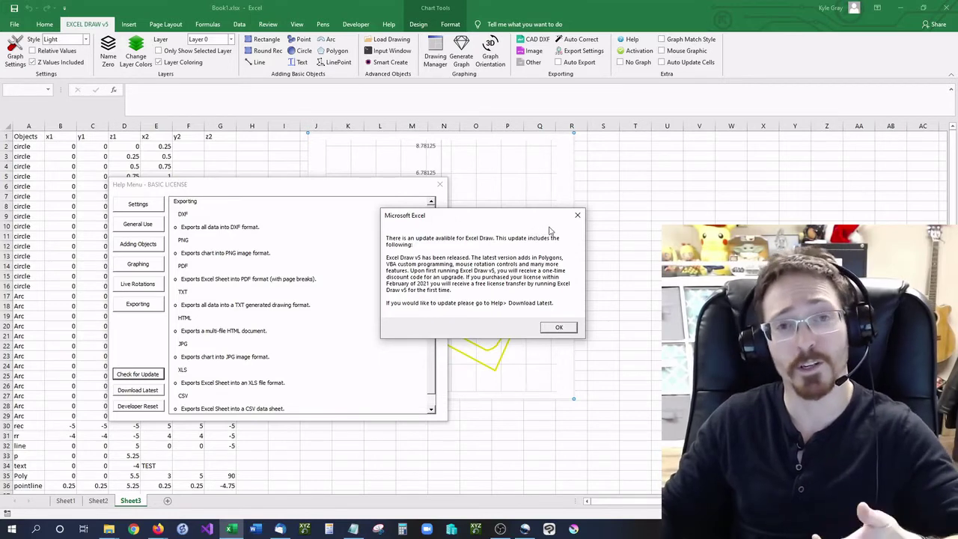
left_click(576, 215)
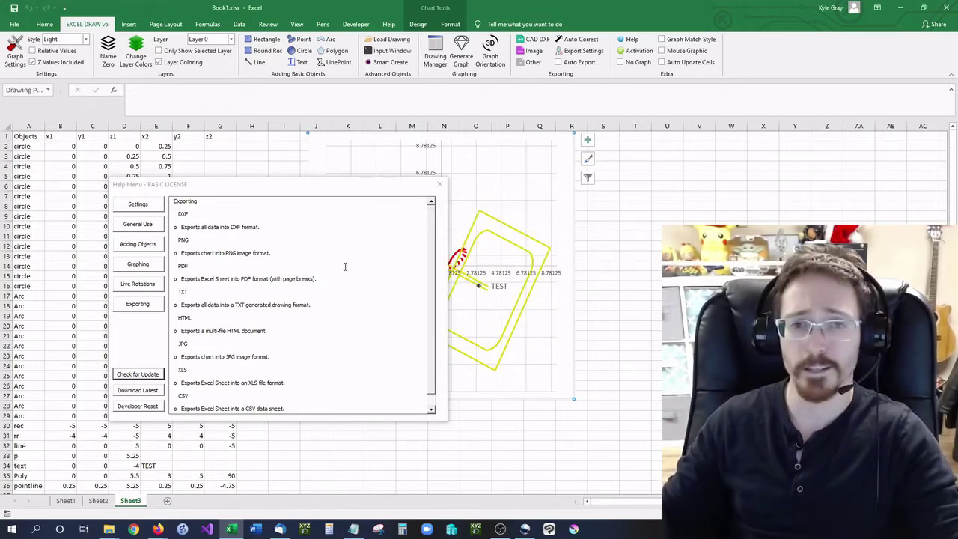
left_click(155, 368)
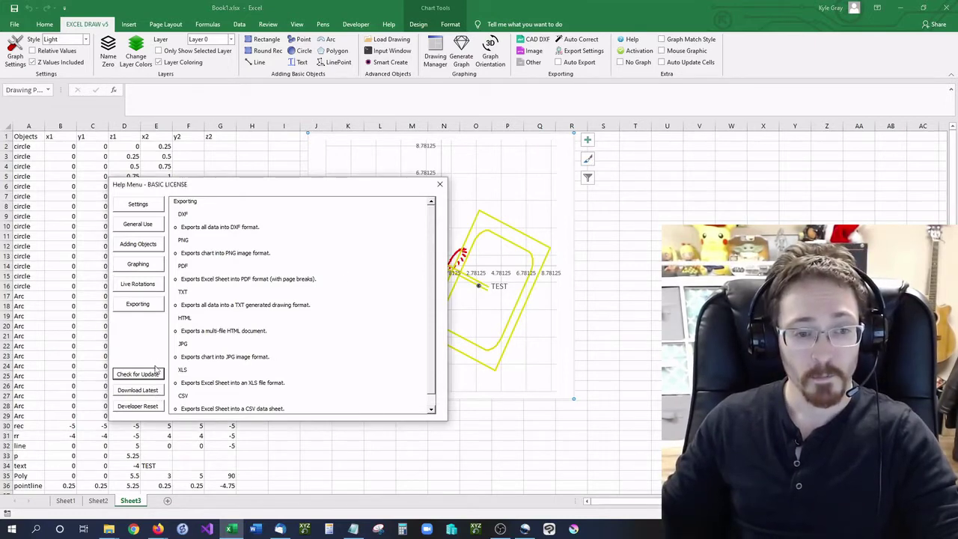
- Request the latest Excel Draw download, dismiss the prompt for ExcelDraw_v5_0_20.zip without saving, and close the help
left_click(137, 391)
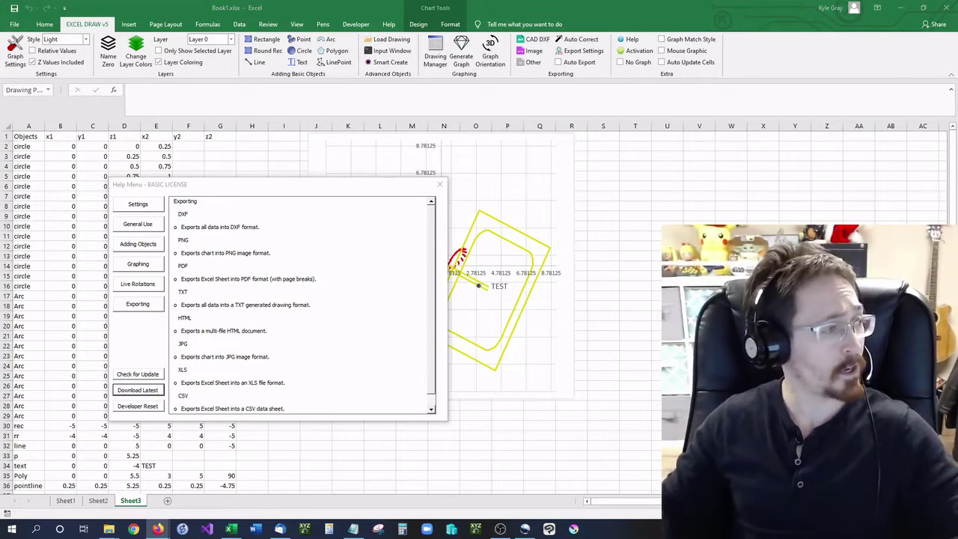
left_click_drag(66, 294, 477, 170)
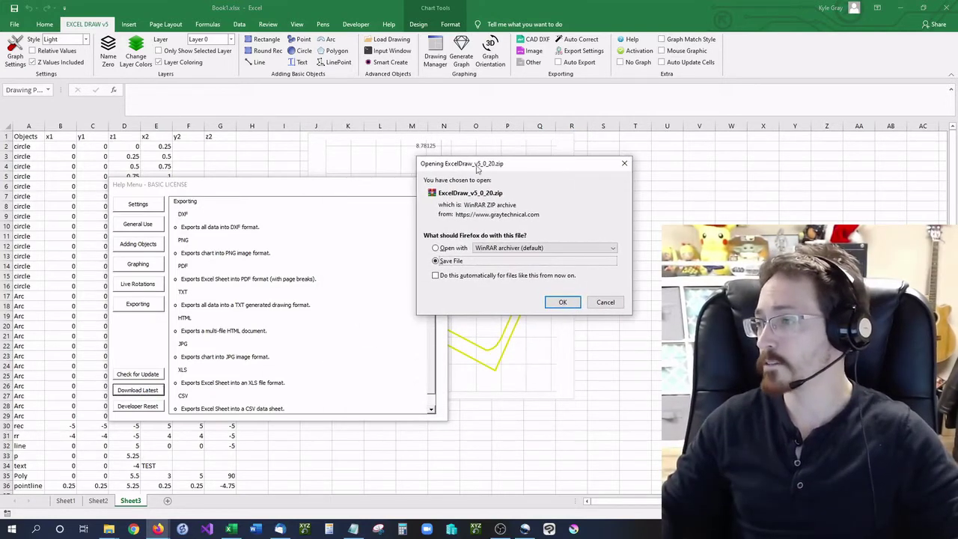
left_click(624, 164)
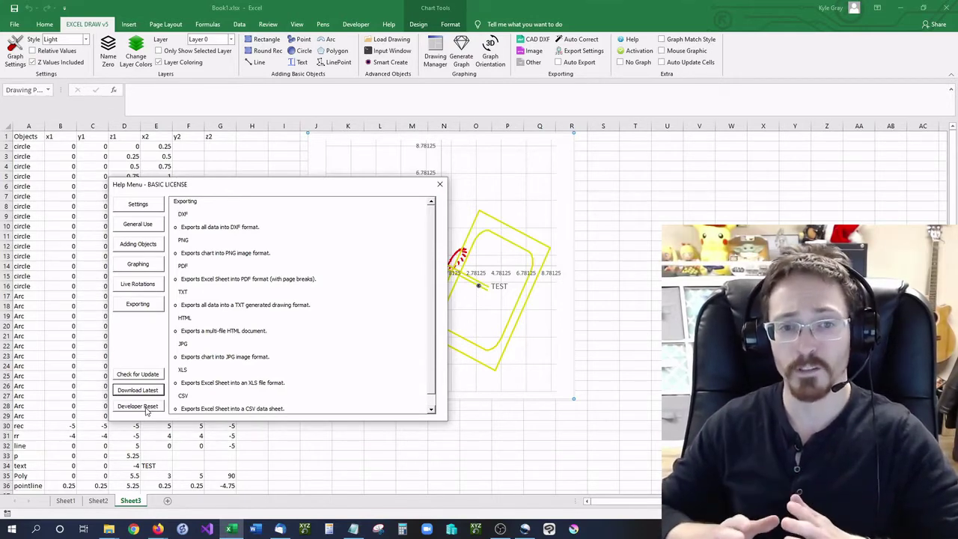
left_click(440, 184)
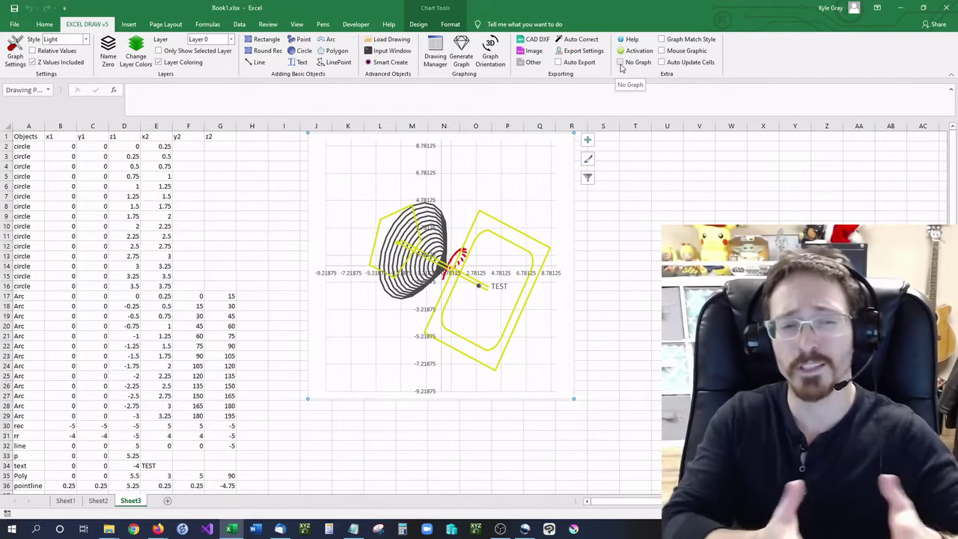
left_click(86, 39)
left_click(149, 16)
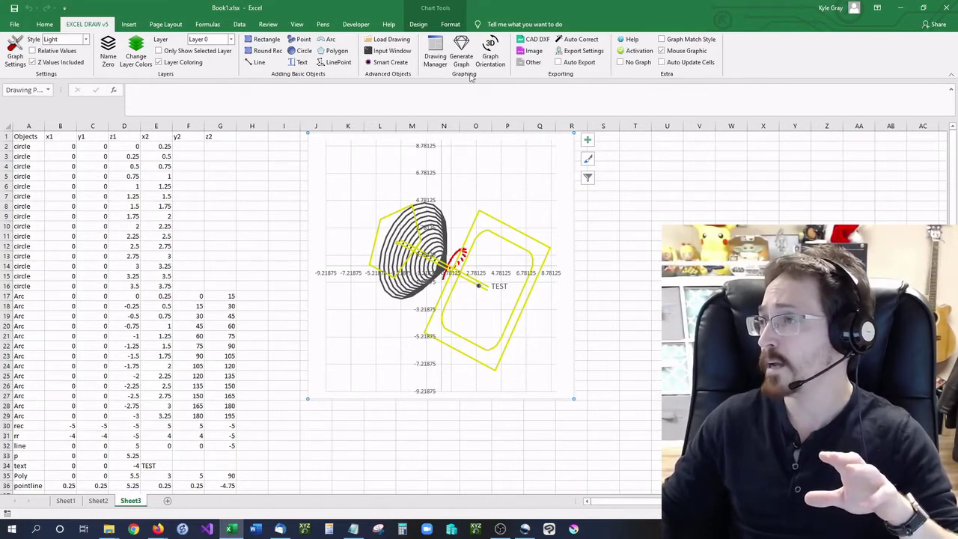
- Open the Drawing Manager to view its object list and graph preview, then close it
left_click(438, 57)
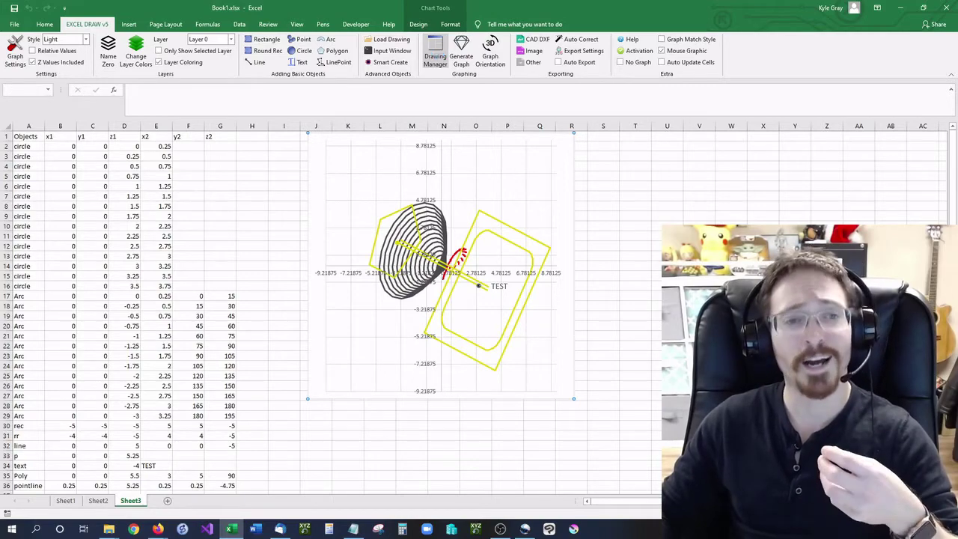
left_click_drag(699, 133, 605, 173)
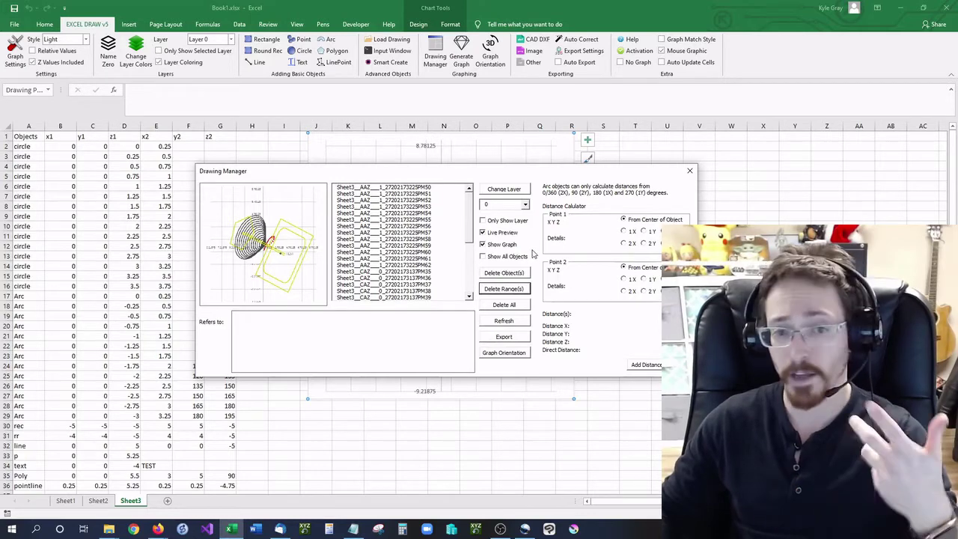
left_click(690, 171)
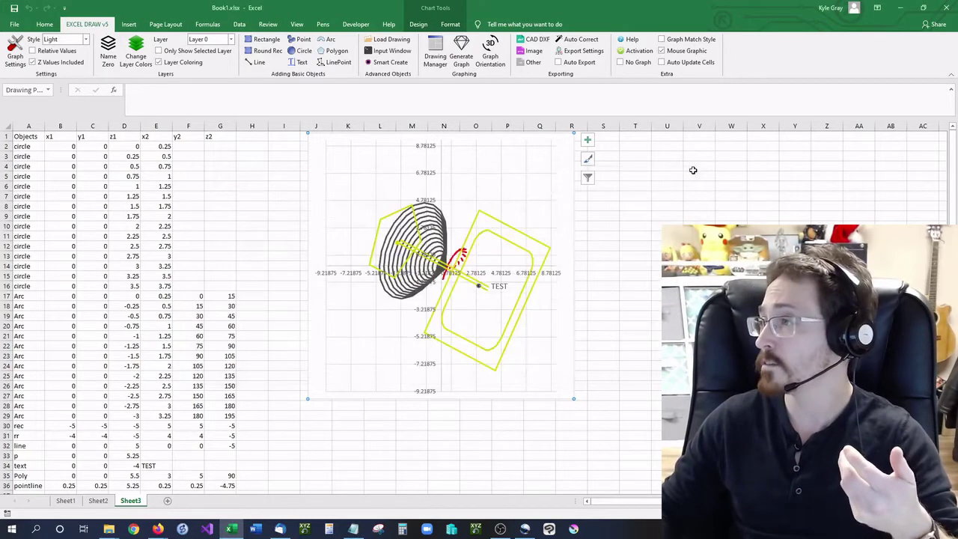
- Turn off the Mouse Graphic option and select the empty cell H5
left_click(660, 51)
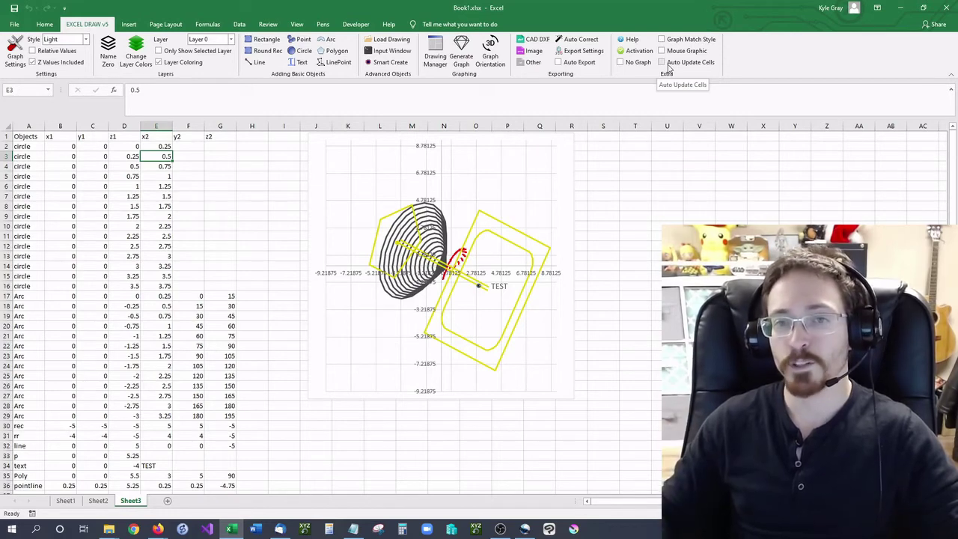
left_click(264, 179)
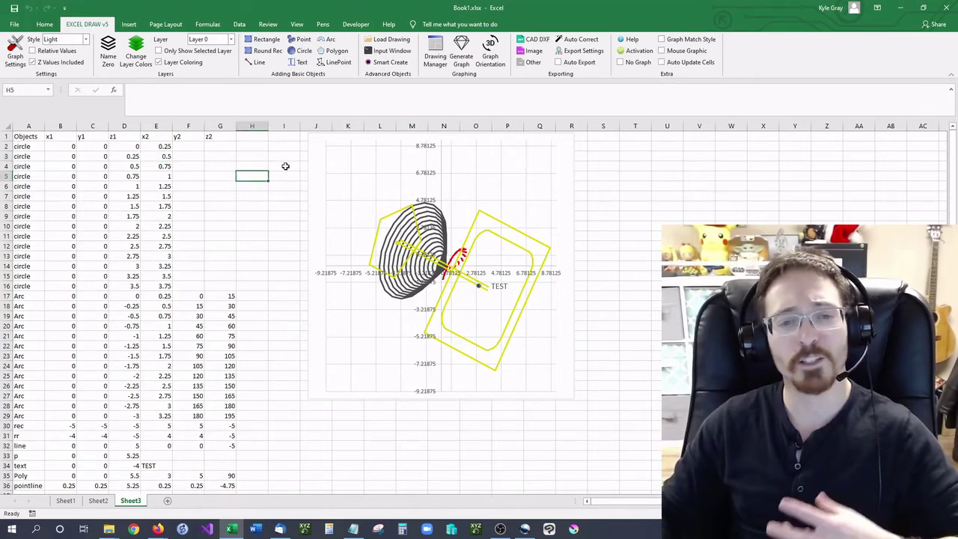
- Set the first circle's x2 value in E2 to 0.5, and restore it to 0.25
left_click(163, 146)
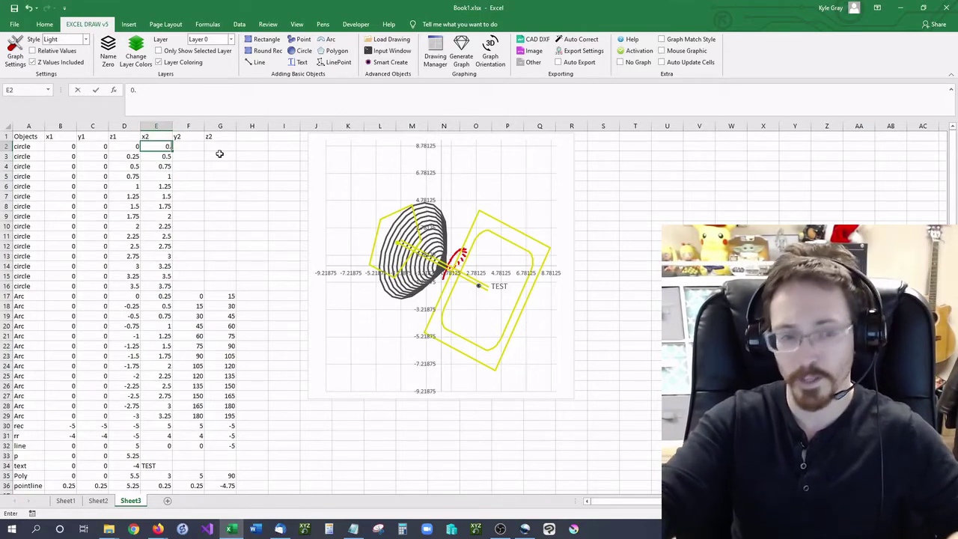
key("Return")
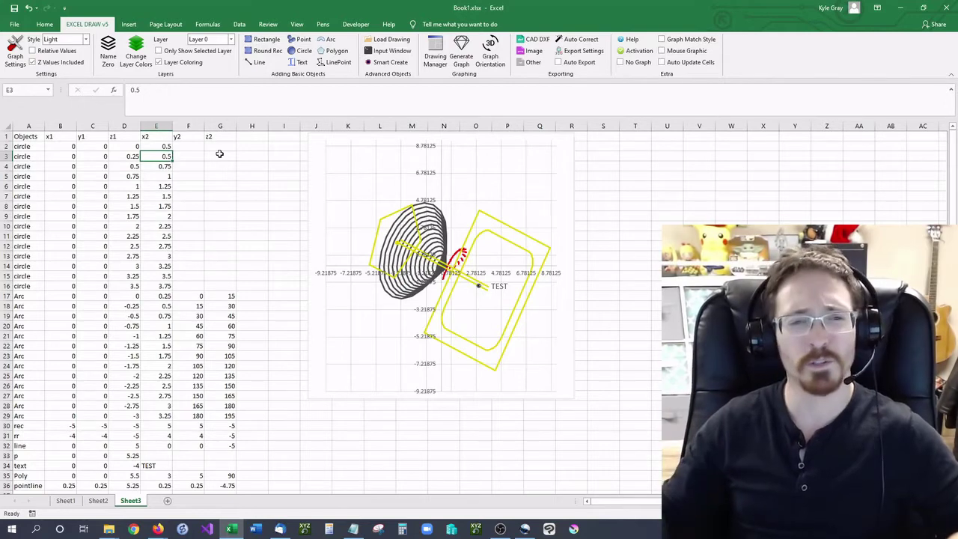
left_click(165, 148)
type("0.2")
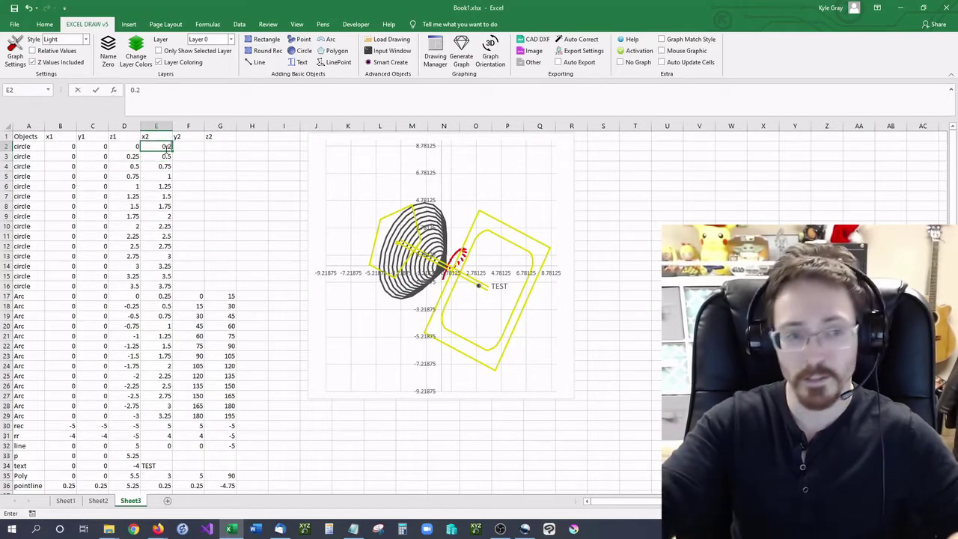
type("5")
key("Return")
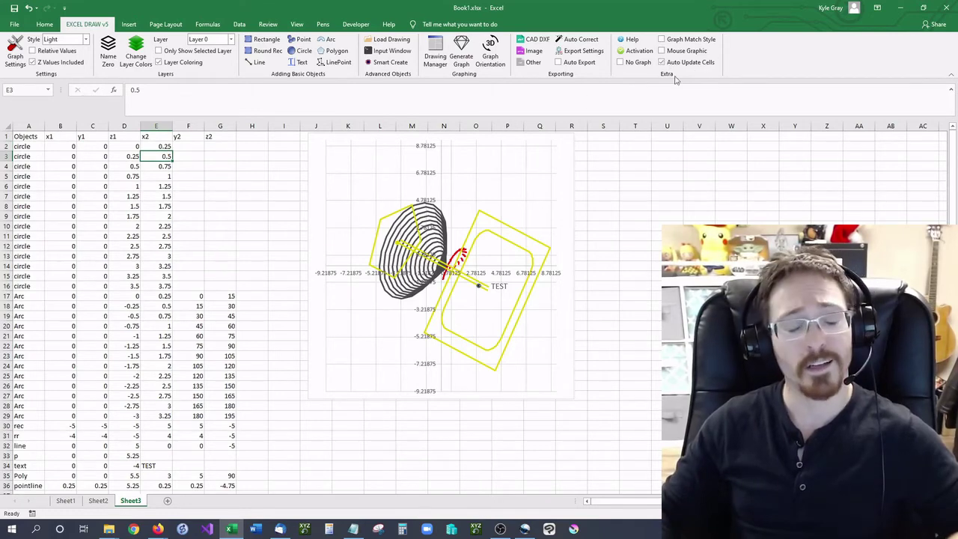
- With Auto Update Cells on, set x2 to 5 in E2 and 6 in E3 for the first two circles, and undo both edits
left_click(166, 148)
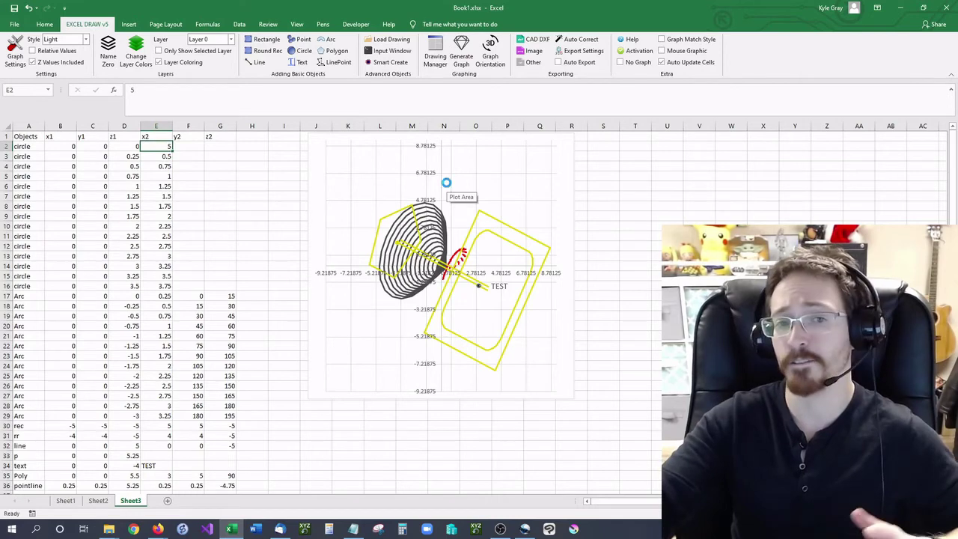
key("Return")
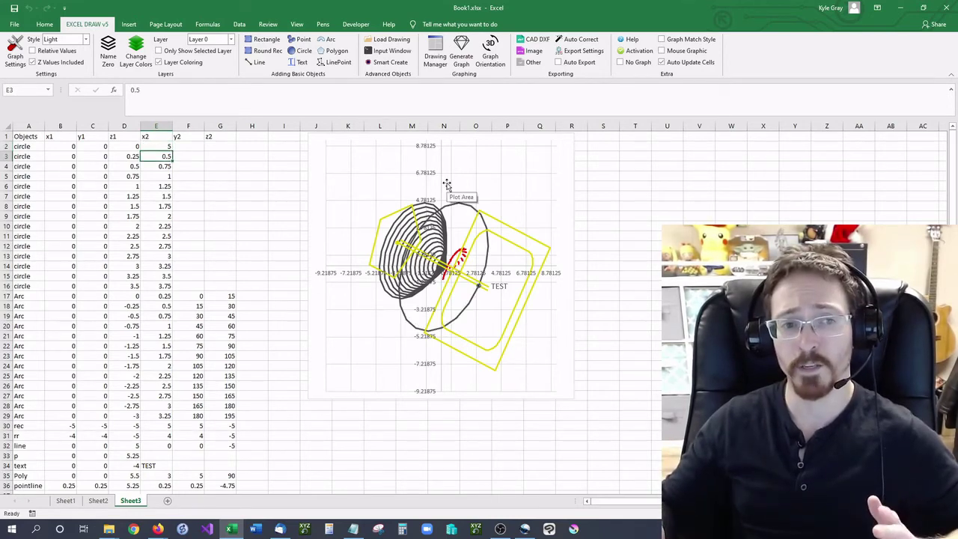
left_click(171, 165)
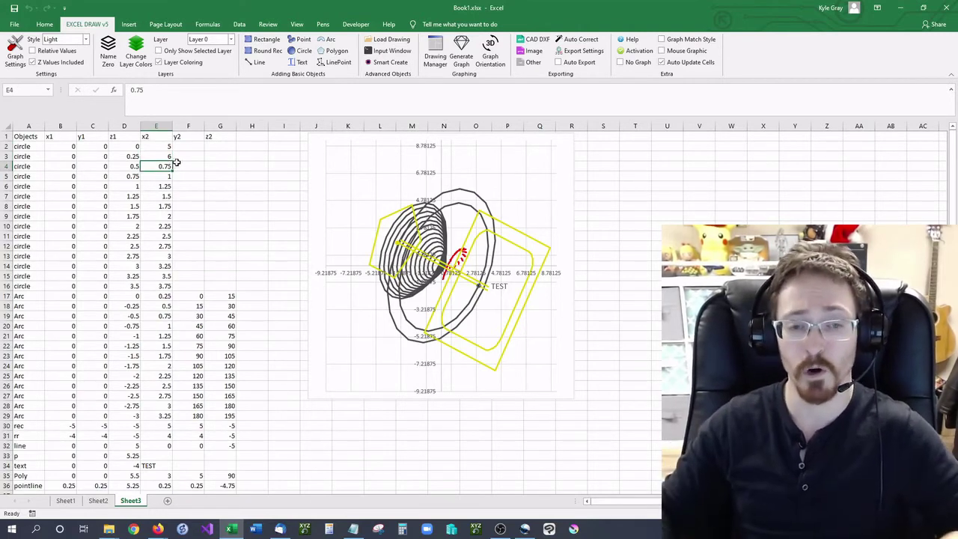
key("ctrl+z")
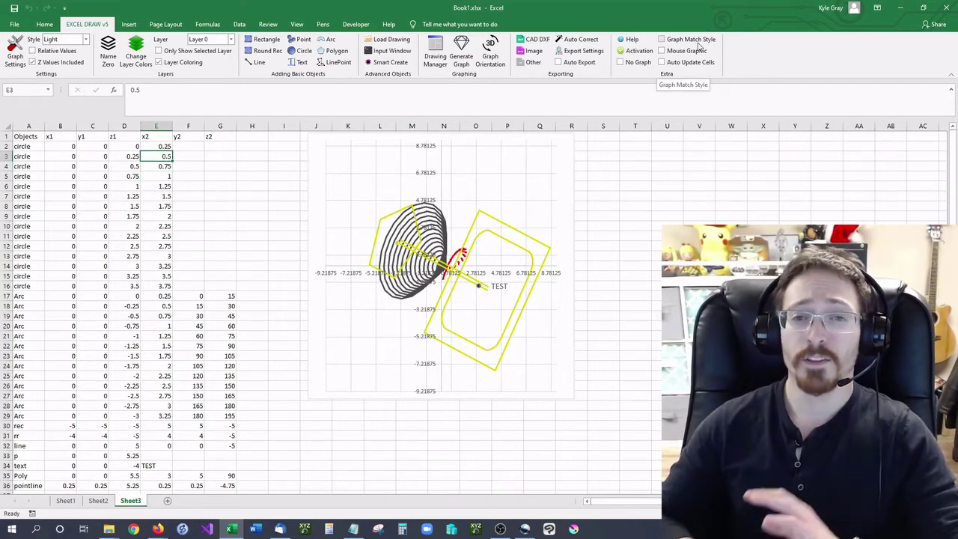